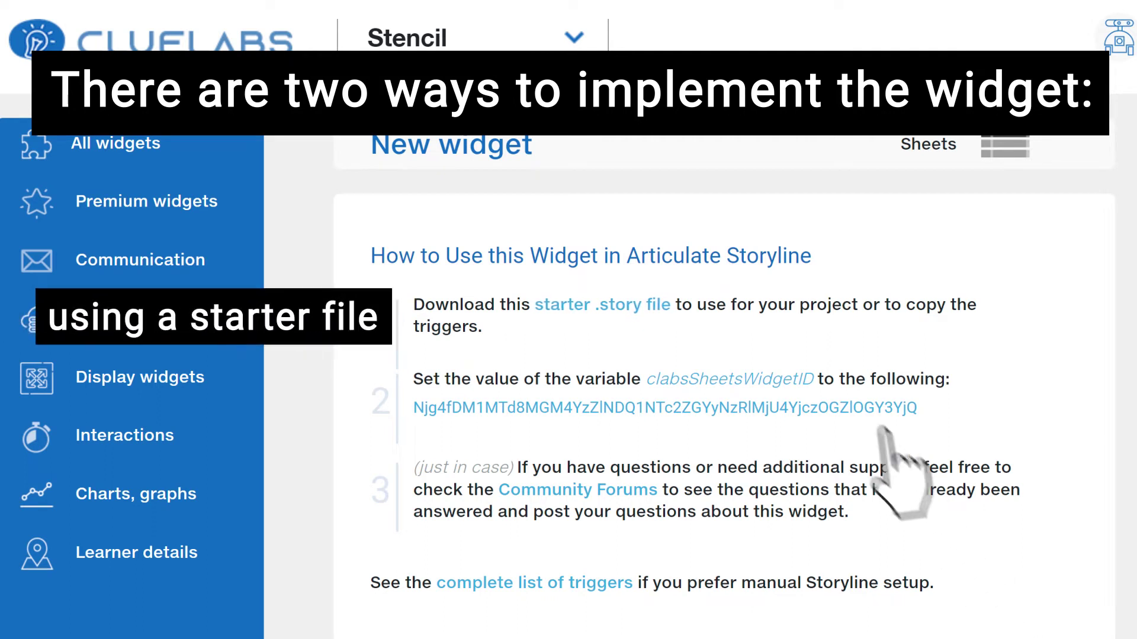
Download the ClueLabs starter .story file and bring up the complete list of triggers
left_click(657, 304)
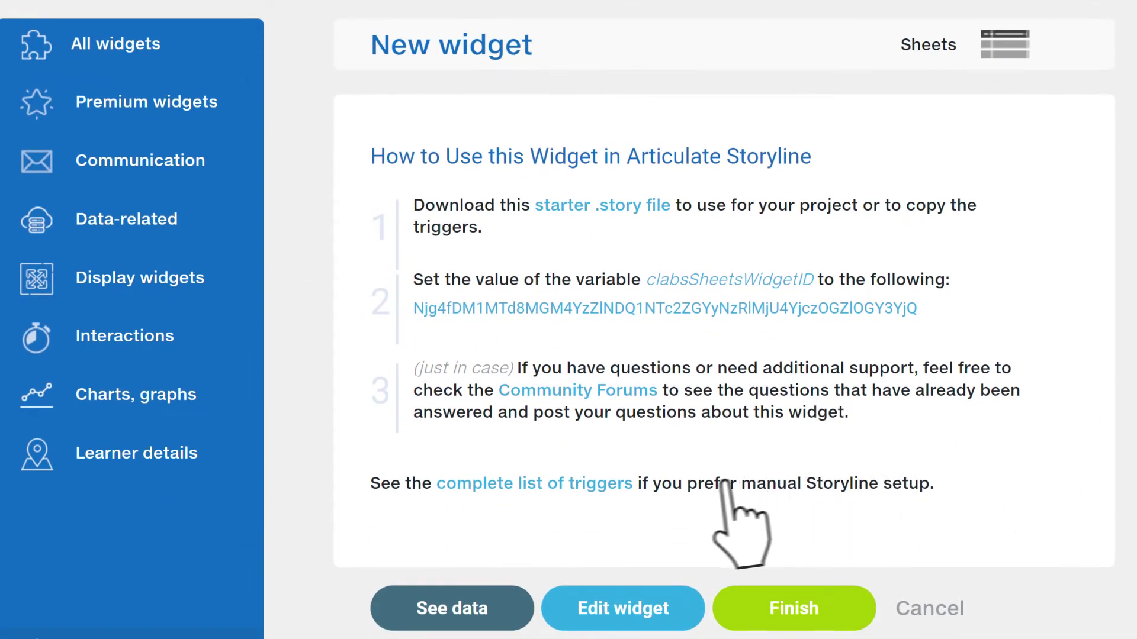
left_click(622, 487)
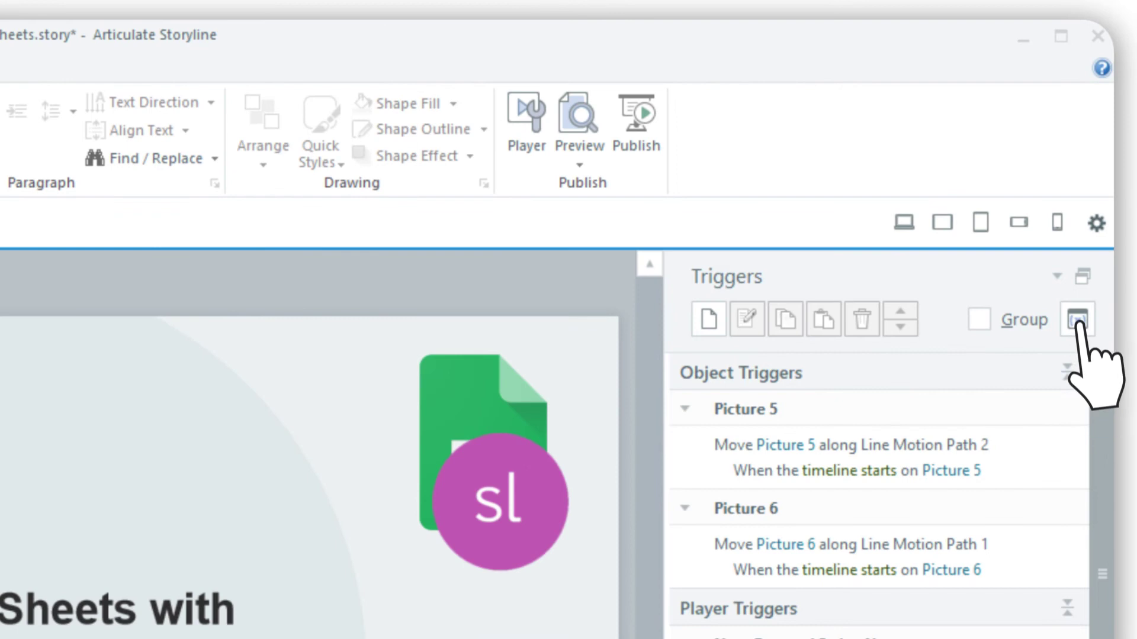
Add the blank text variable stencilsheetstoken and switch to Slide Master view
left_click(1080, 318)
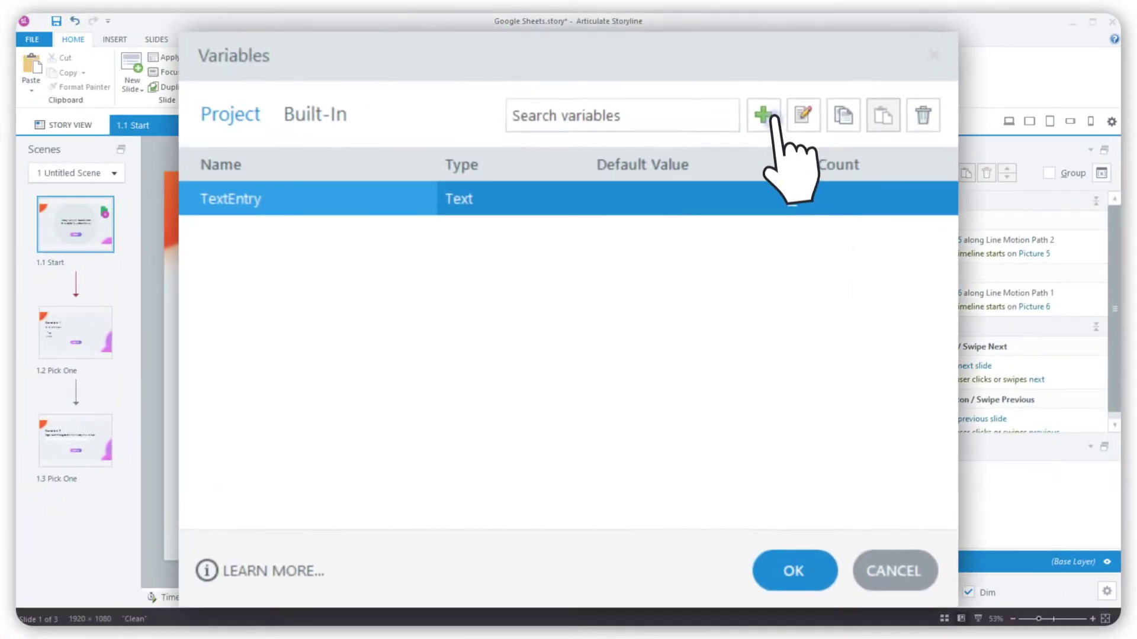
left_click(763, 115)
type("stencilsheetstoken")
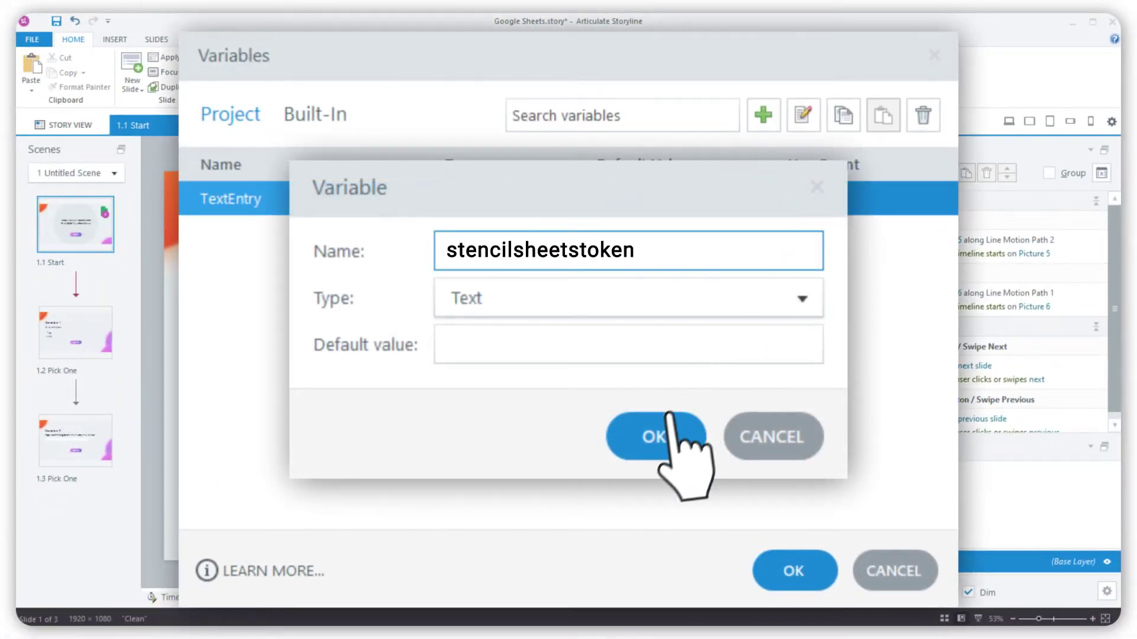
left_click(656, 438)
left_click(792, 570)
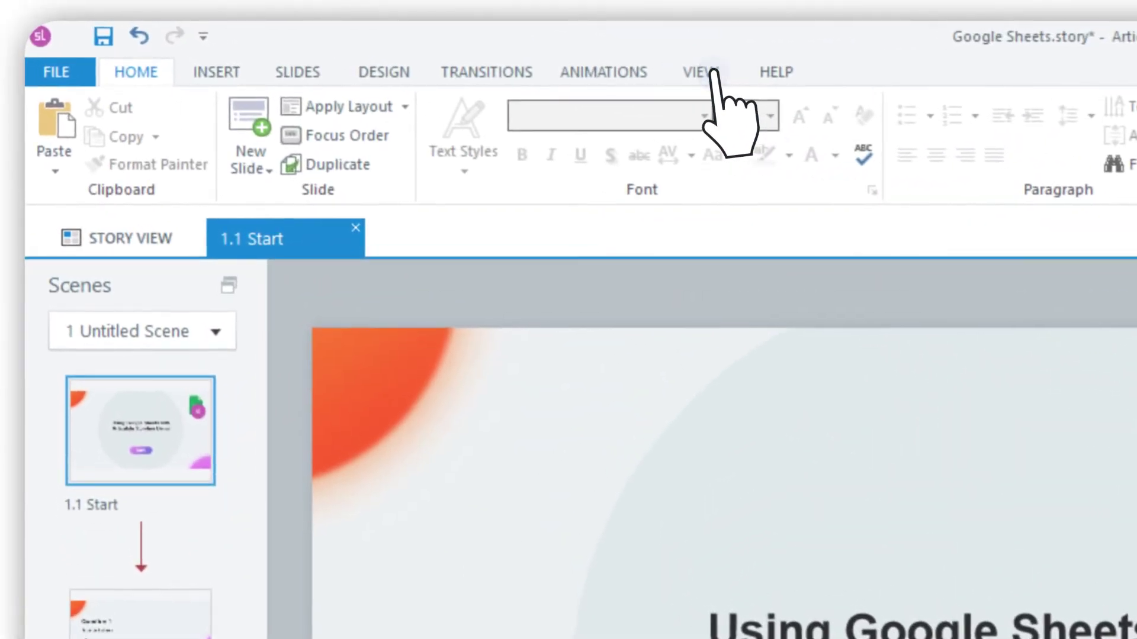
left_click(711, 84)
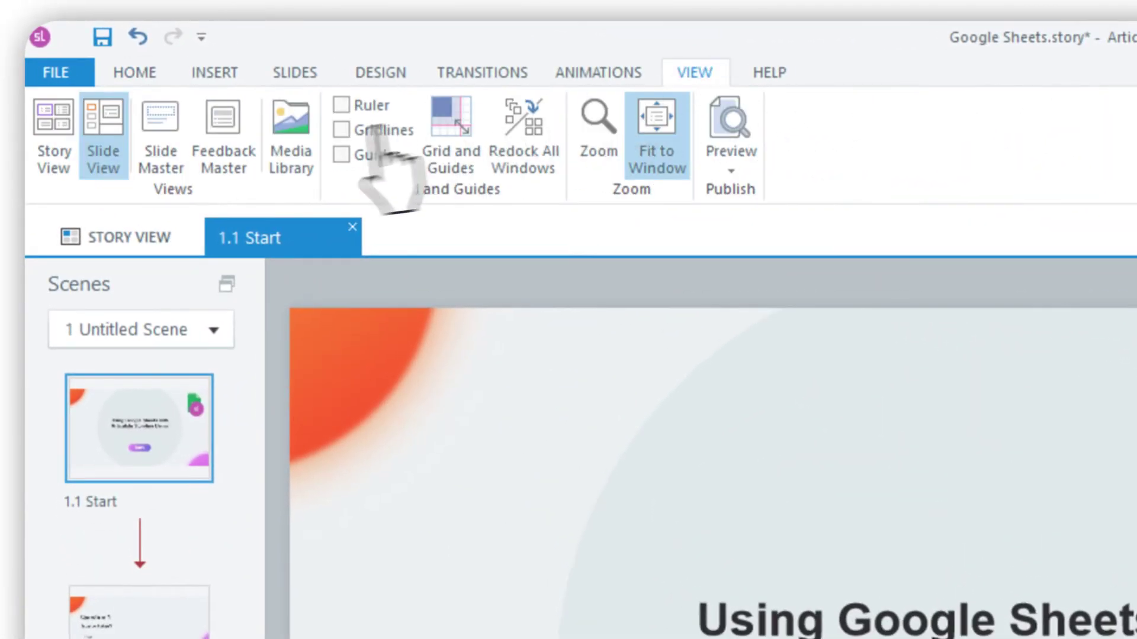
left_click(161, 138)
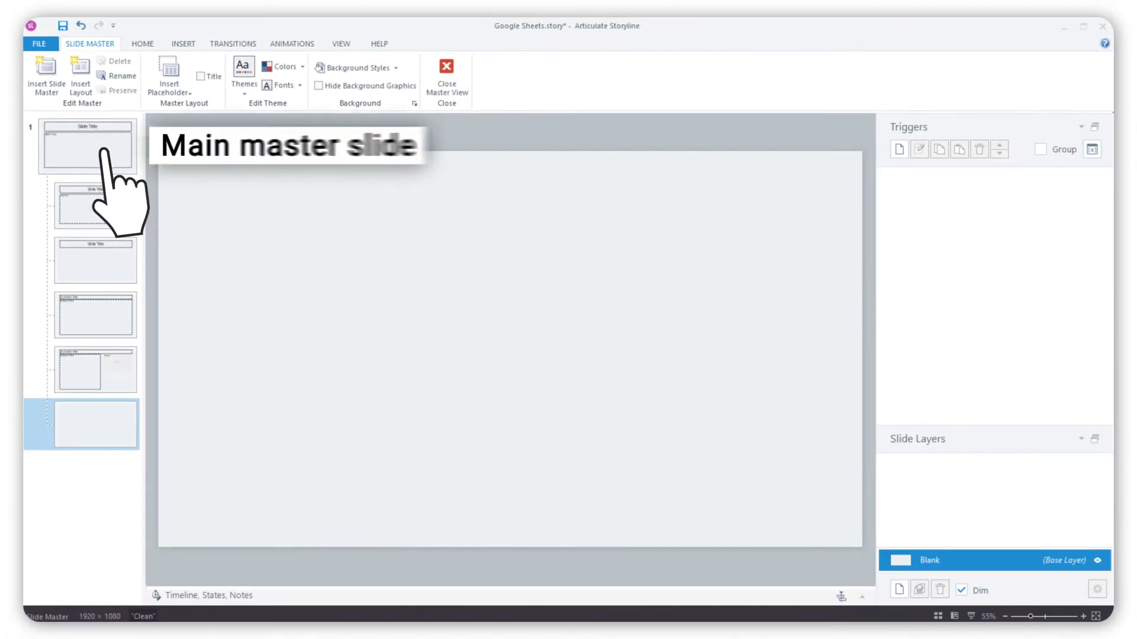
Select the main master slide and copy ClueLabs' Sheets initialization code
left_click(89, 147)
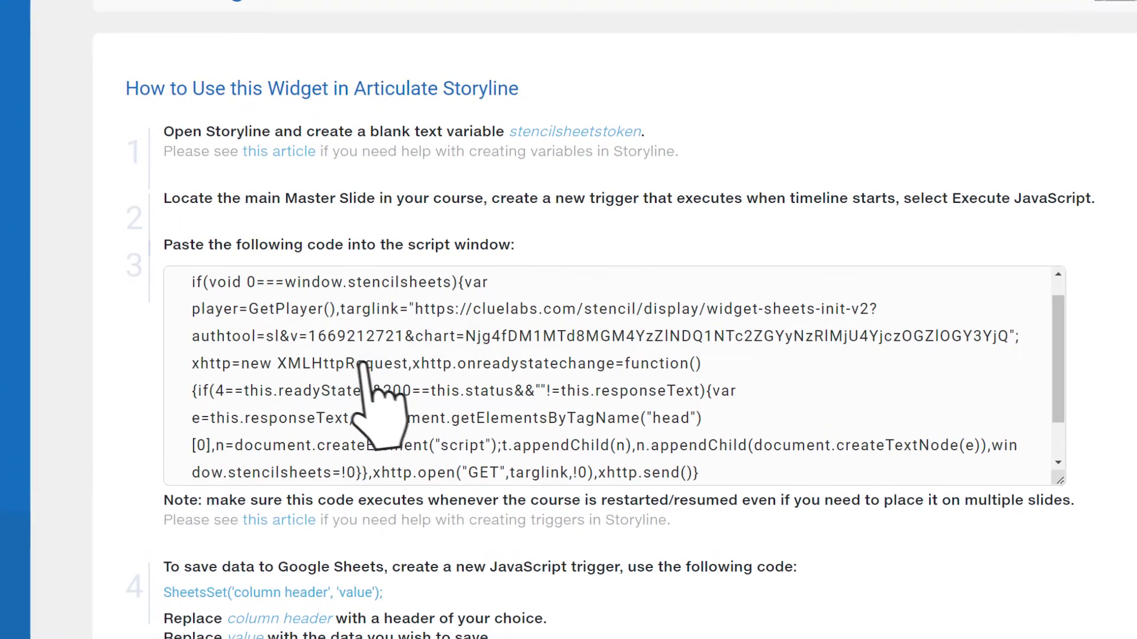
left_click(367, 366)
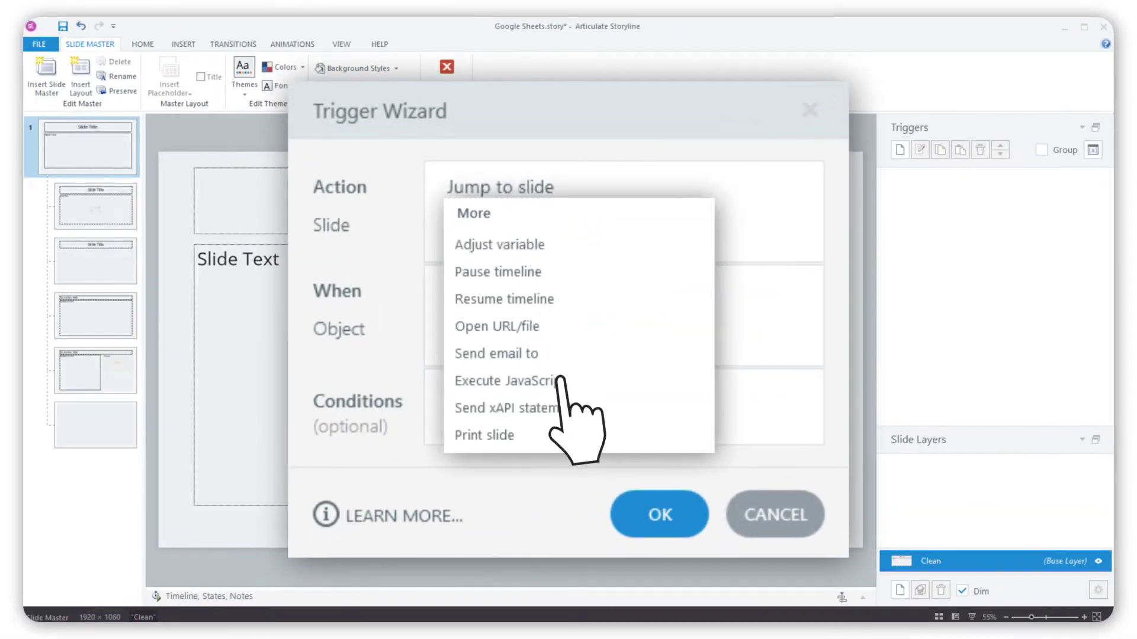
Give the master slide an Execute JavaScript trigger containing the pasted ClueLabs initialization code
left_click(561, 382)
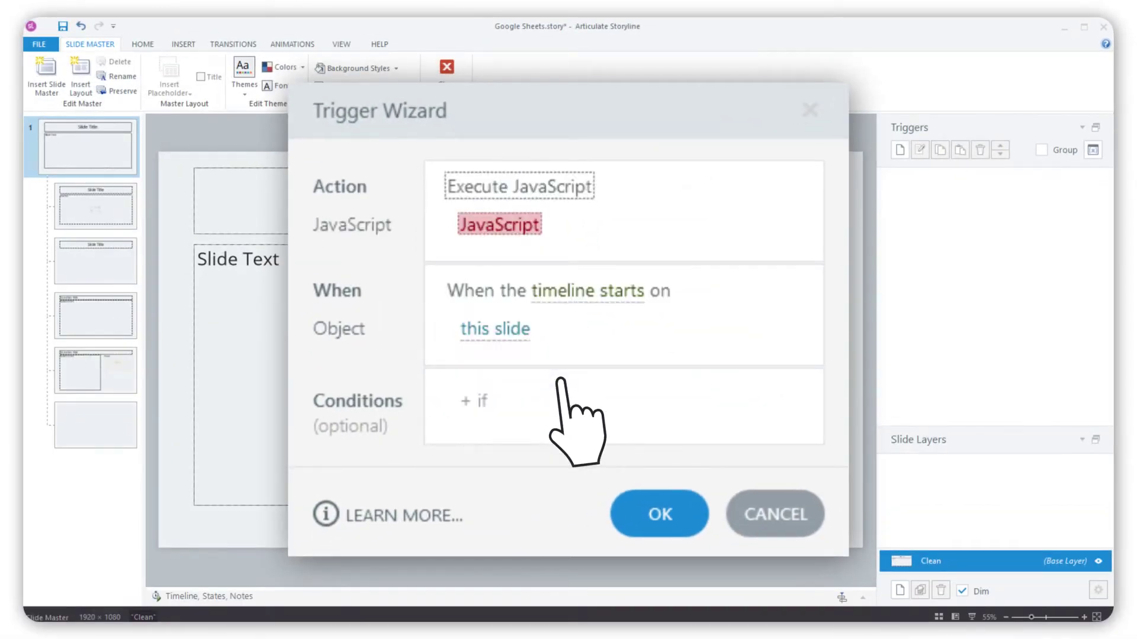
left_click(498, 224)
key("ctrl+v")
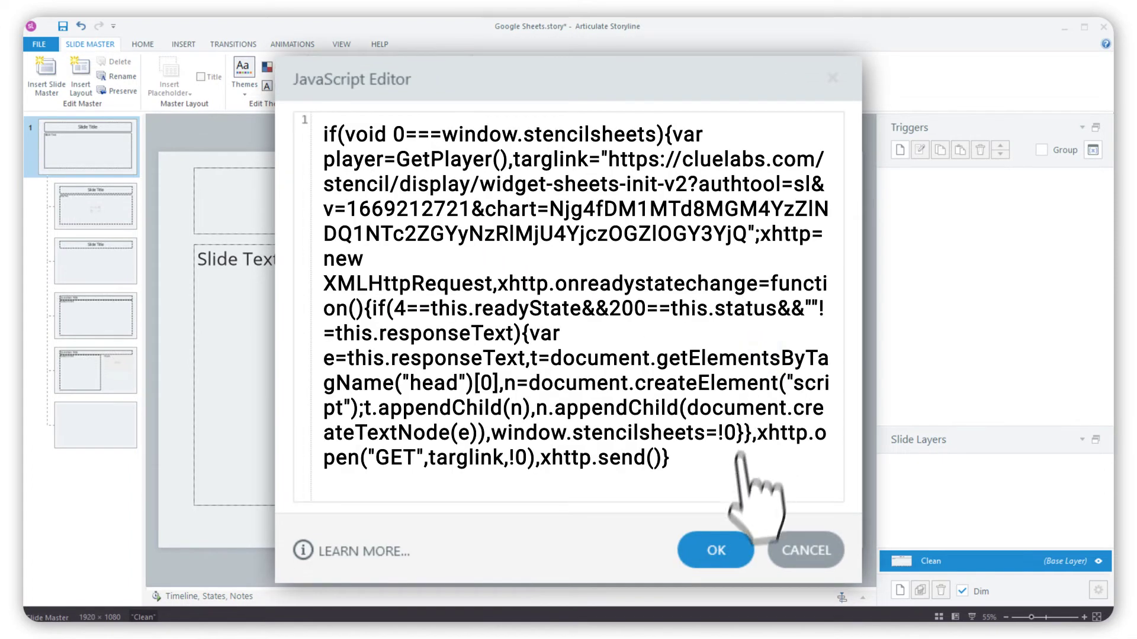
left_click(716, 550)
left_click(660, 514)
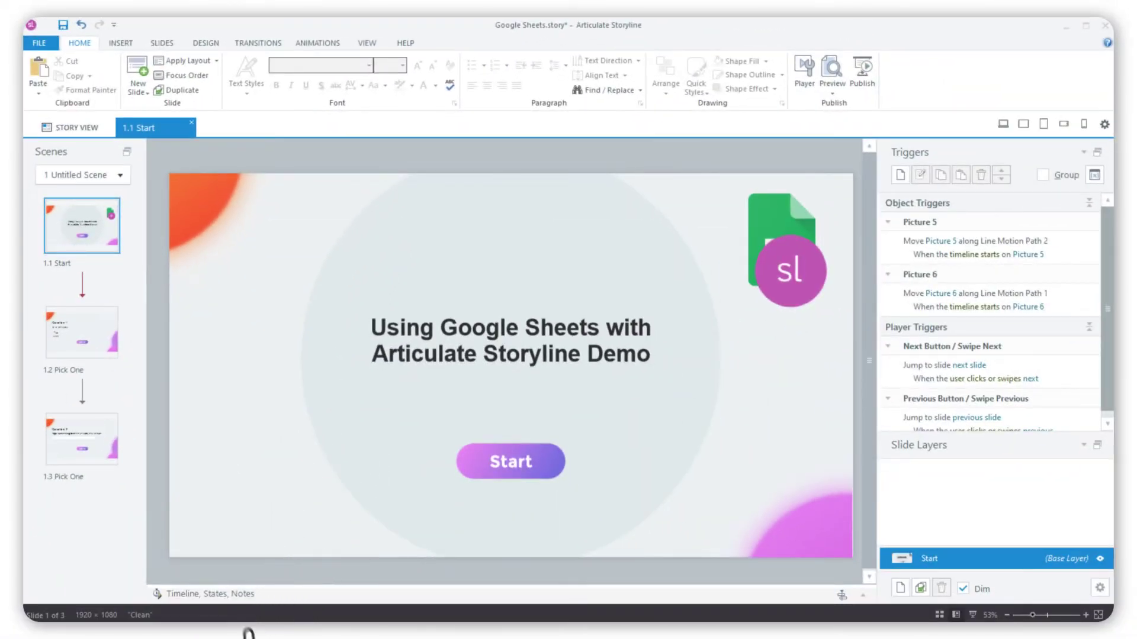
On Question 1, add an Execute JavaScript trigger to the True option that sends True
left_click(82, 333)
left_click(219, 371)
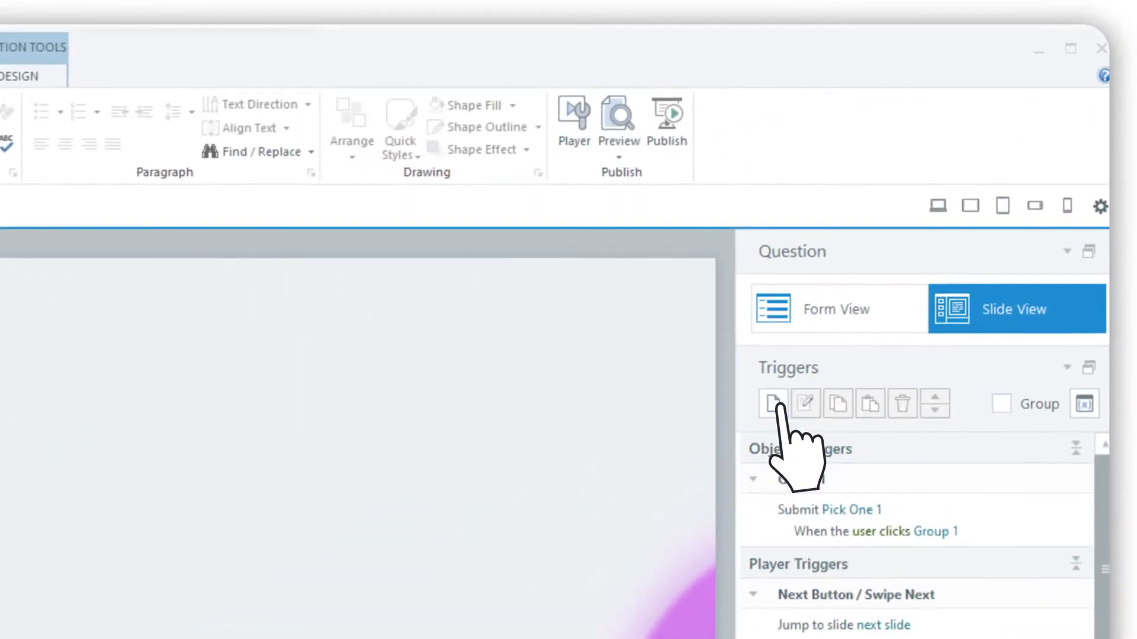
left_click(779, 408)
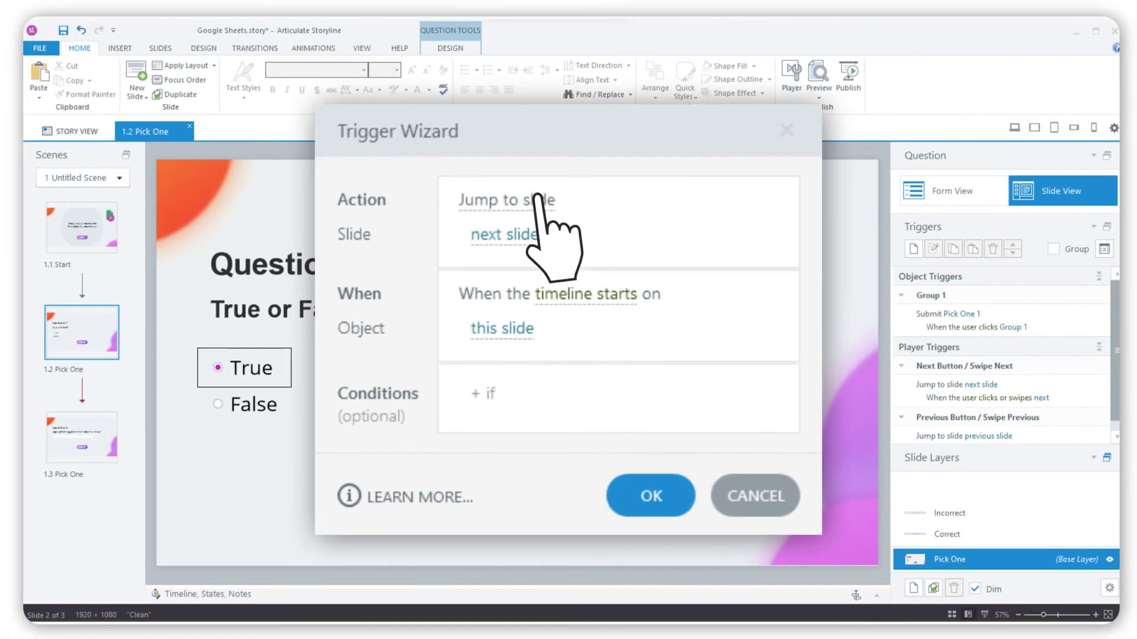
left_click(533, 197)
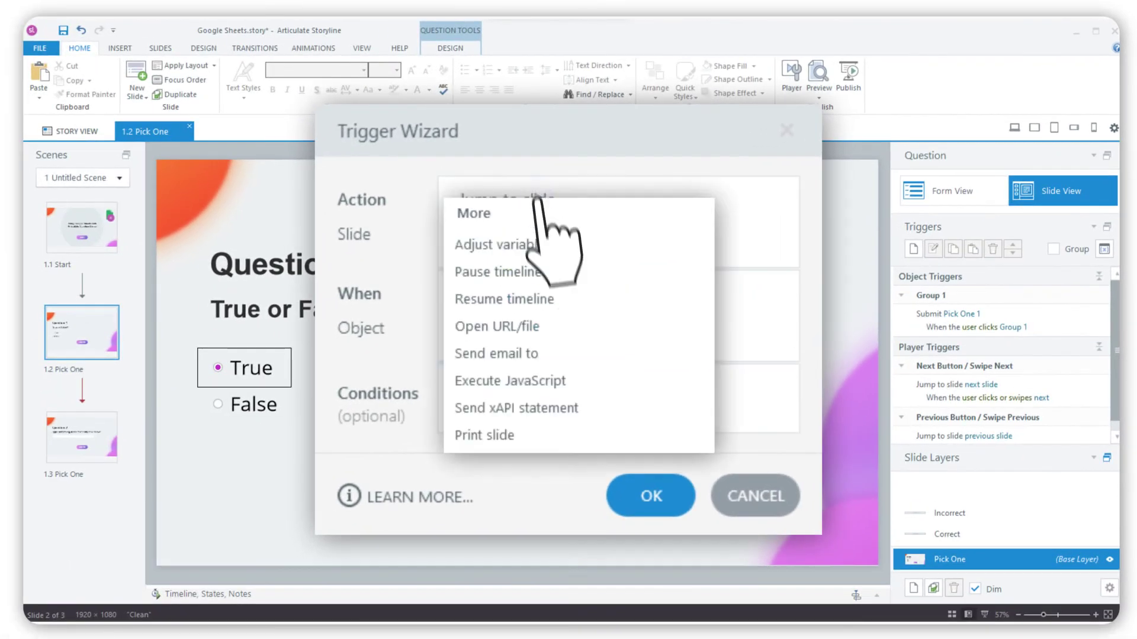
left_click(571, 382)
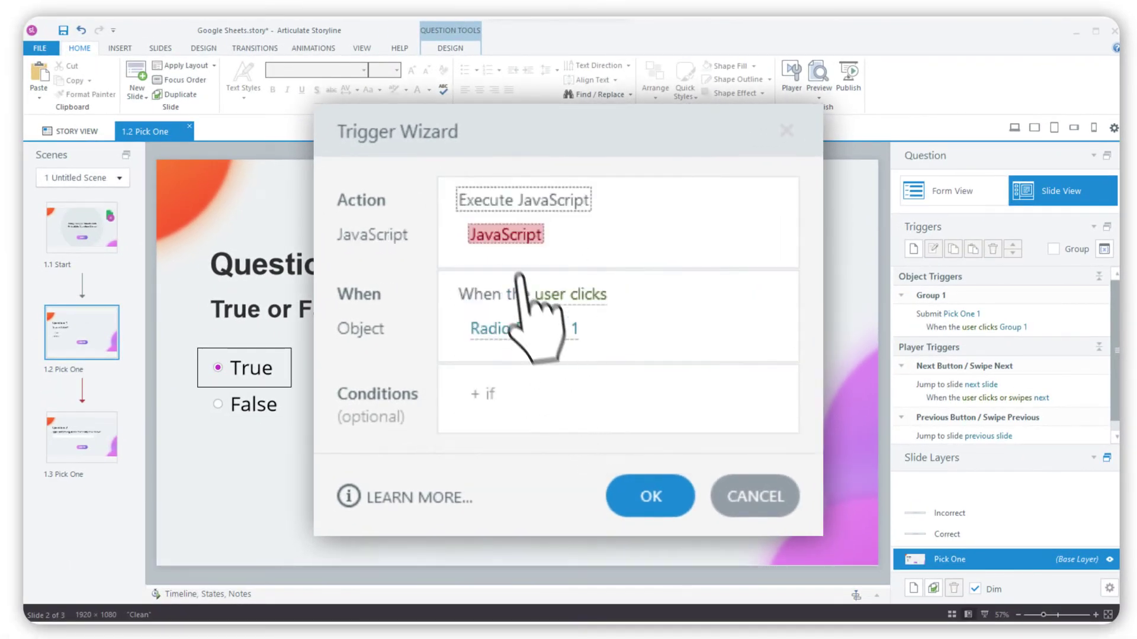
left_click(499, 234)
type("SheetsSet('Question 1', 'True');")
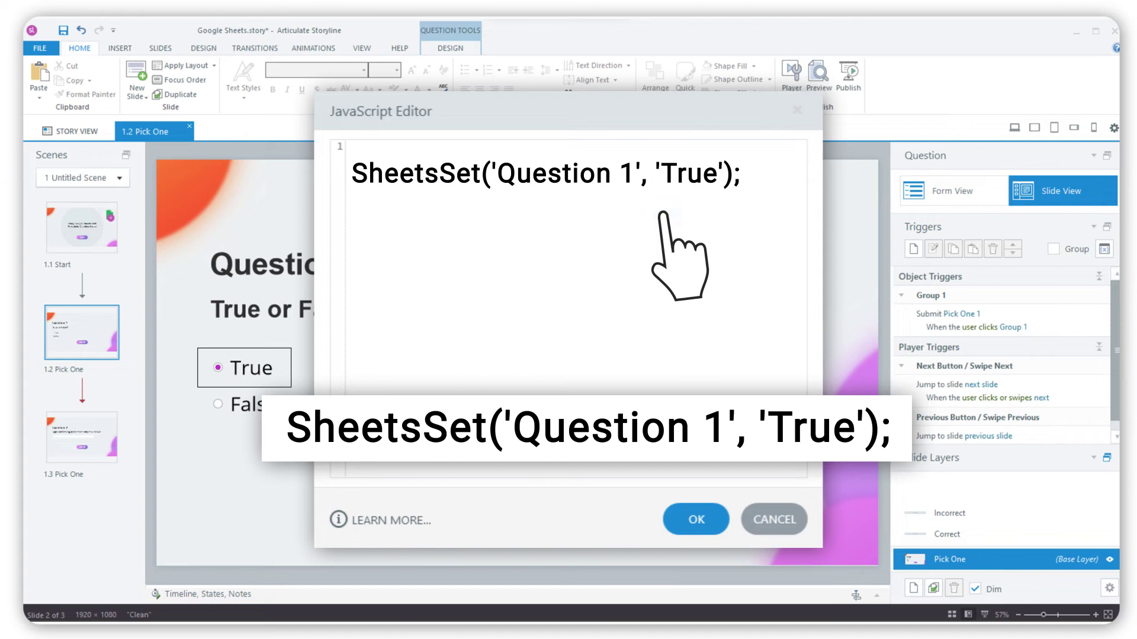
left_click(696, 520)
left_click(657, 502)
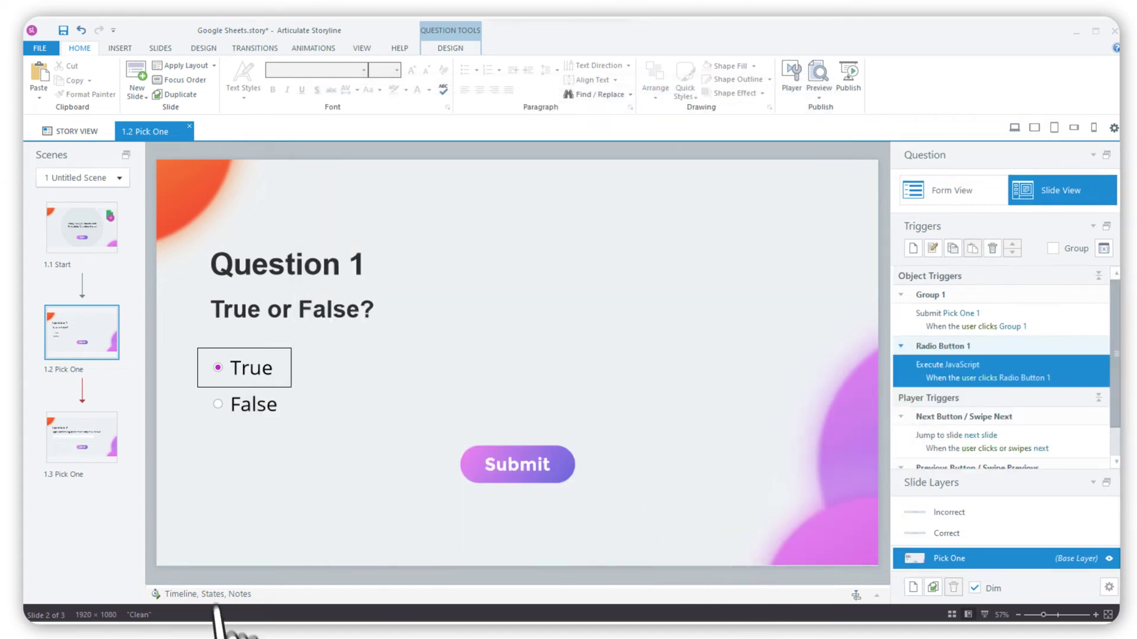
Publish the whole project, then choose True for Question 1 and submit it
left_click(41, 49)
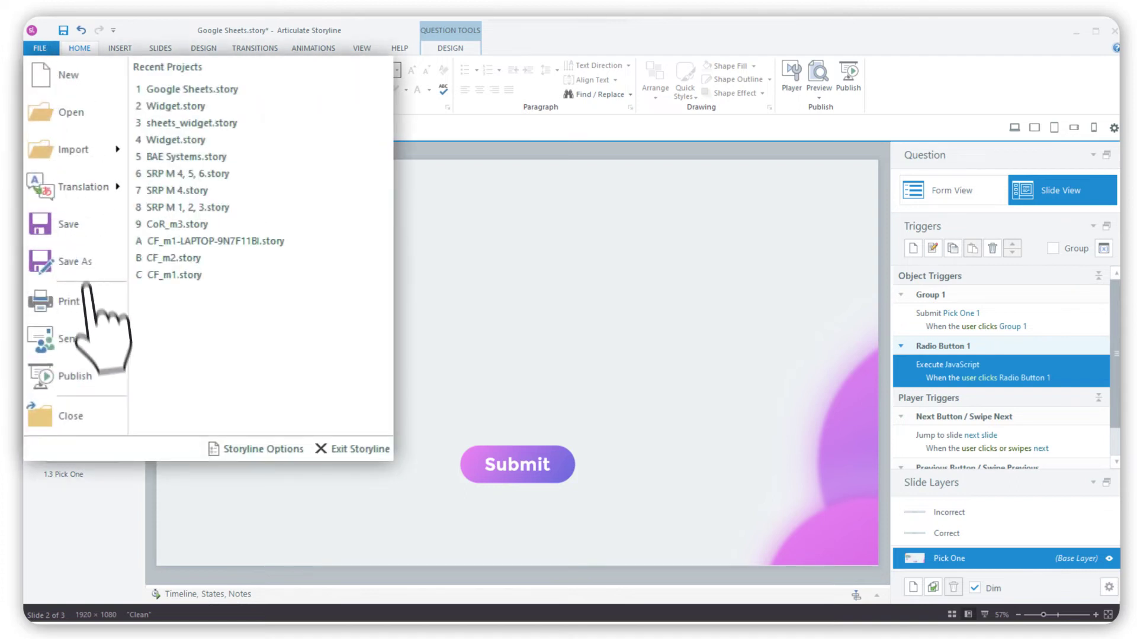
left_click(74, 375)
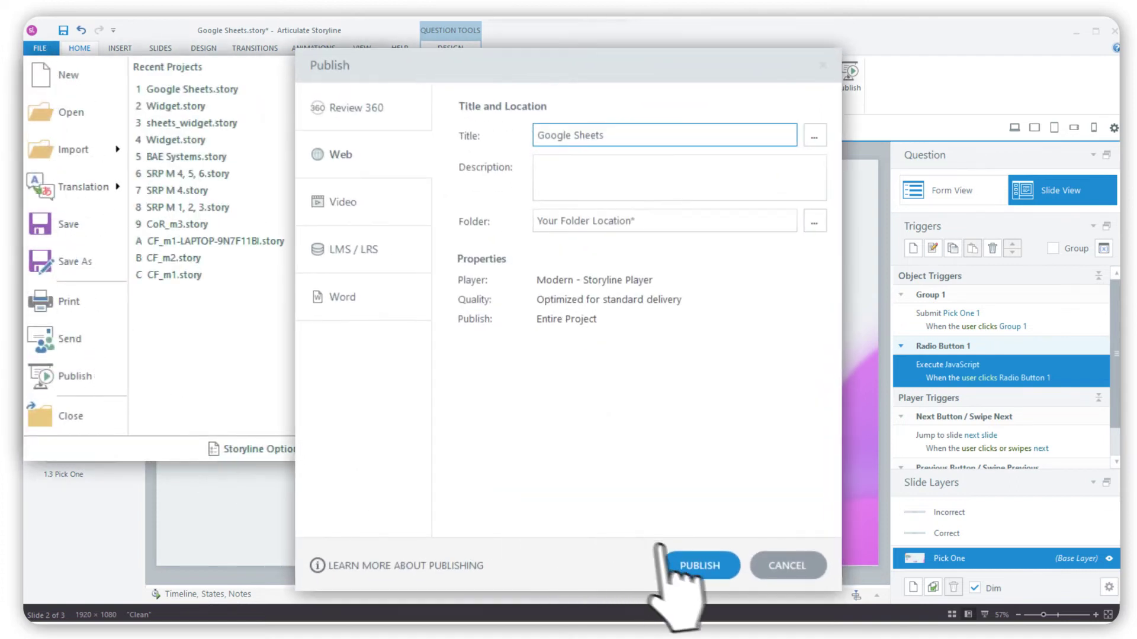
left_click(700, 566)
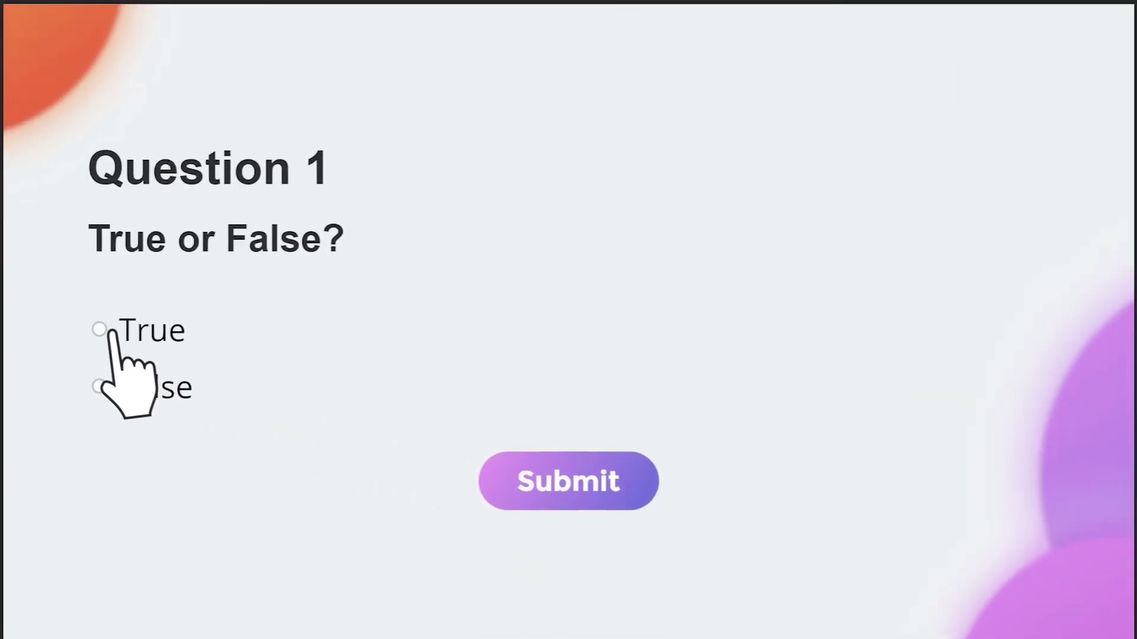
left_click(99, 330)
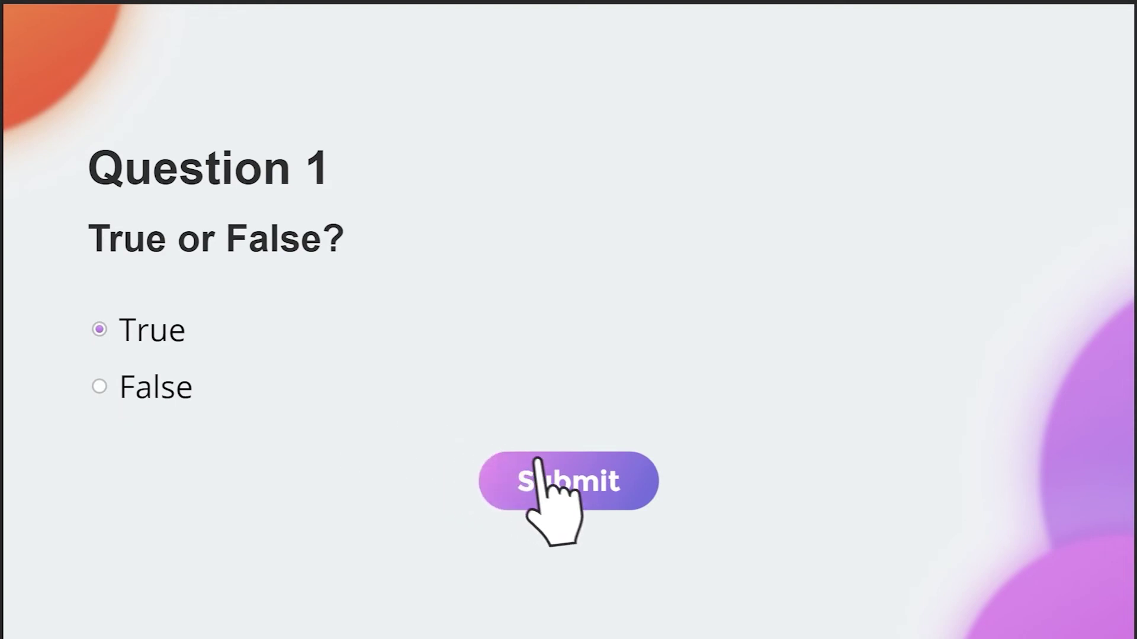
left_click(556, 479)
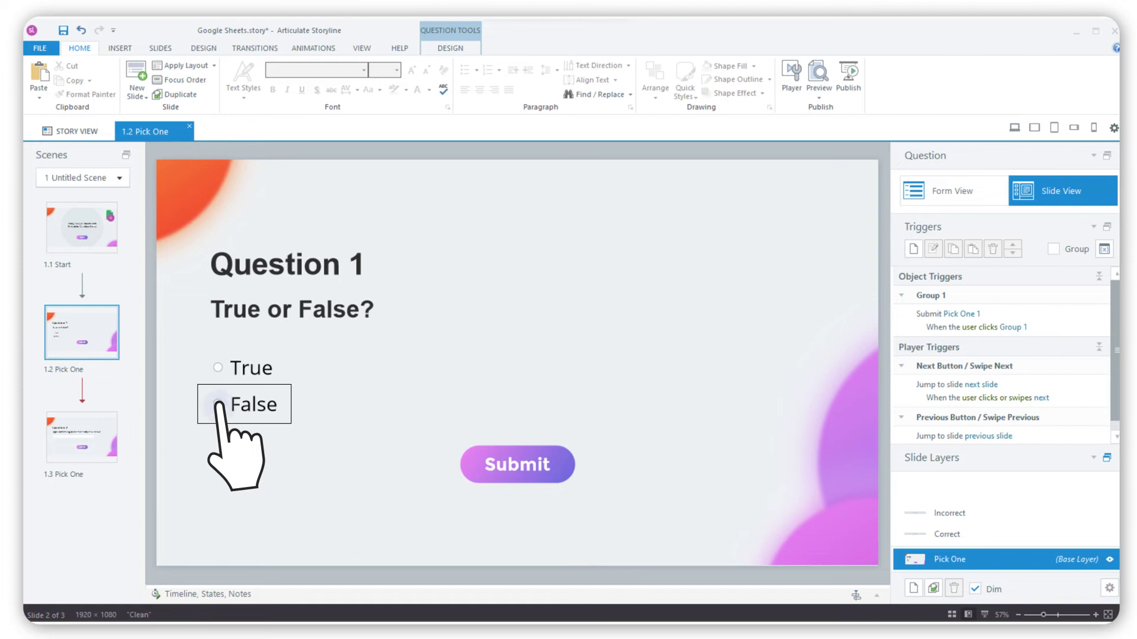
Give the False option an Execute JavaScript trigger running SheetsSet('Question 1', 'False');
left_click(219, 405)
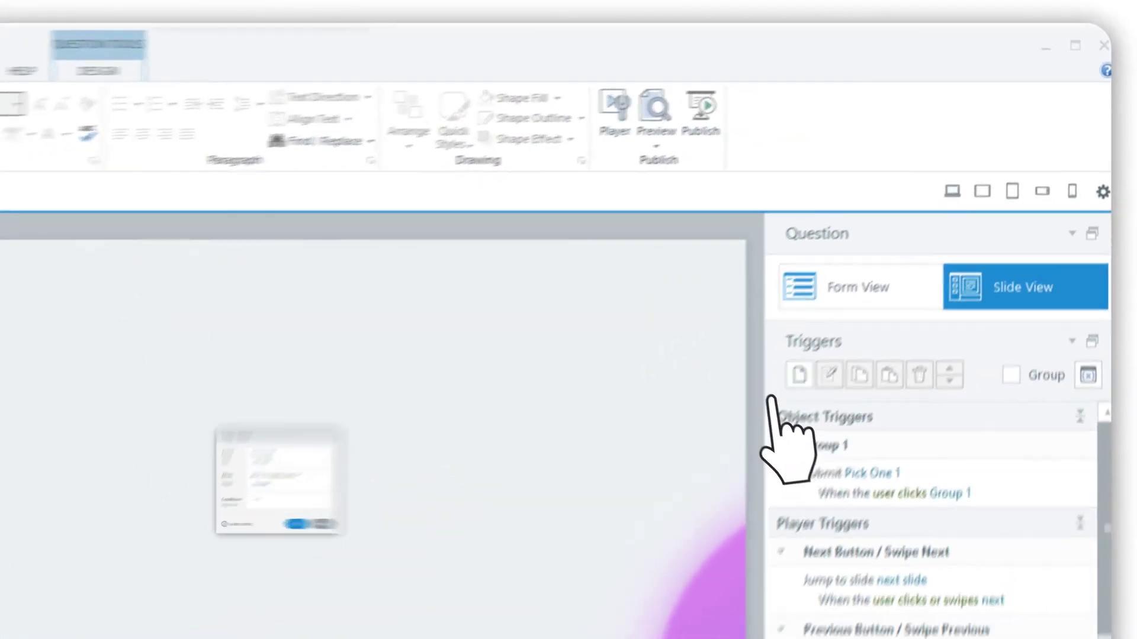
left_click(797, 375)
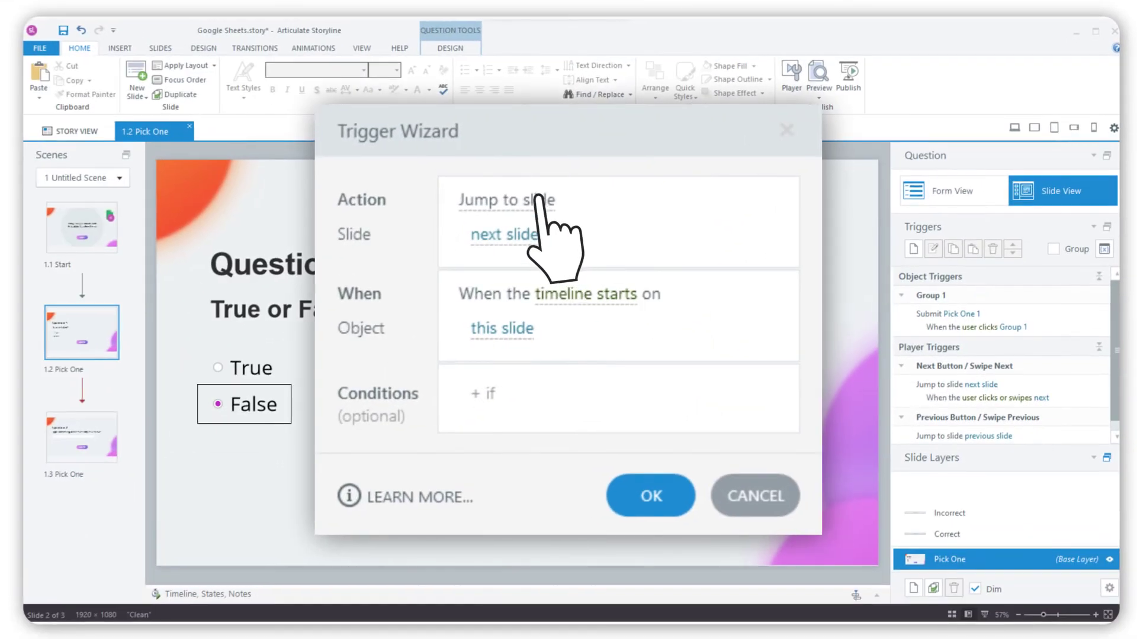
left_click(537, 199)
left_click(571, 383)
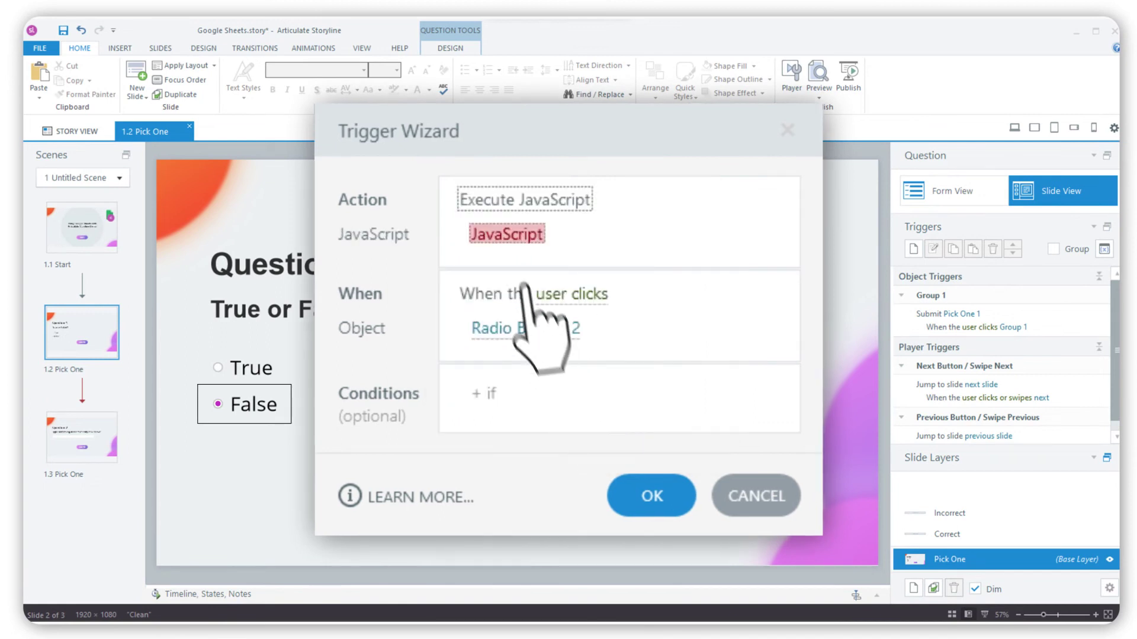
left_click(498, 237)
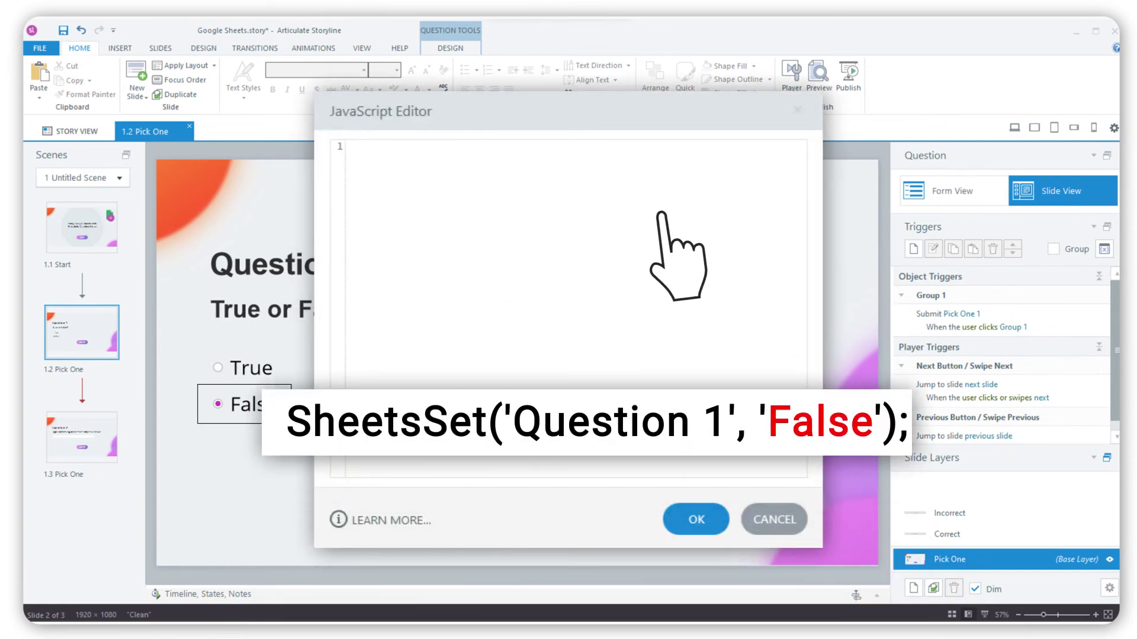
left_click(696, 519)
left_click(662, 519)
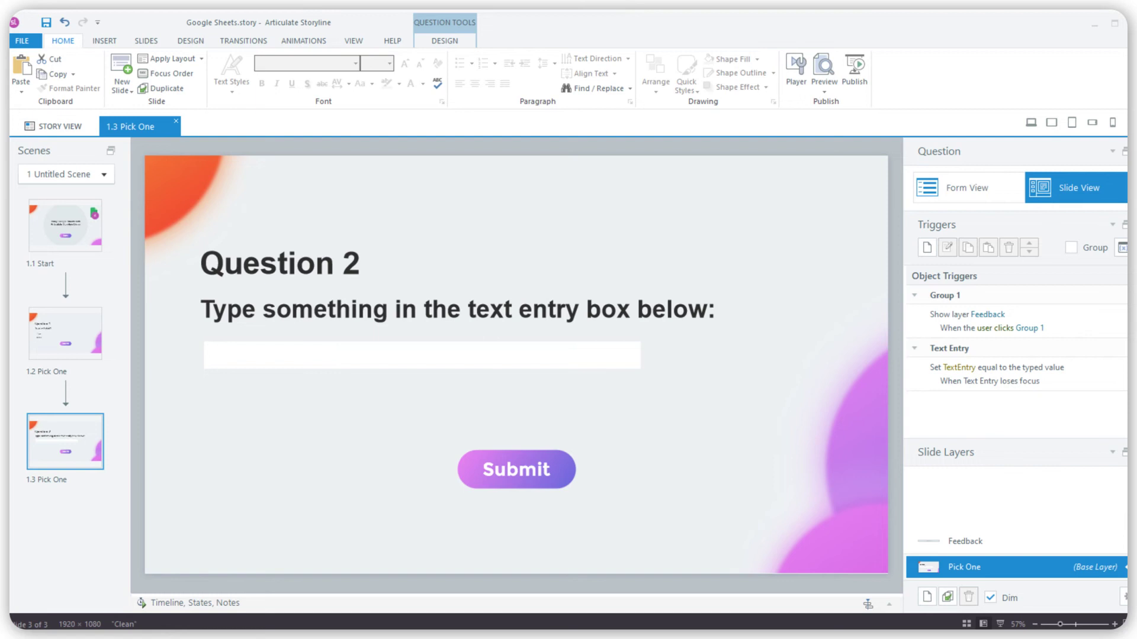
Give Question 2's Submit button a SheetsSet trigger using GetVar('TextEntry'), then submit 'text example'
left_click(516, 469)
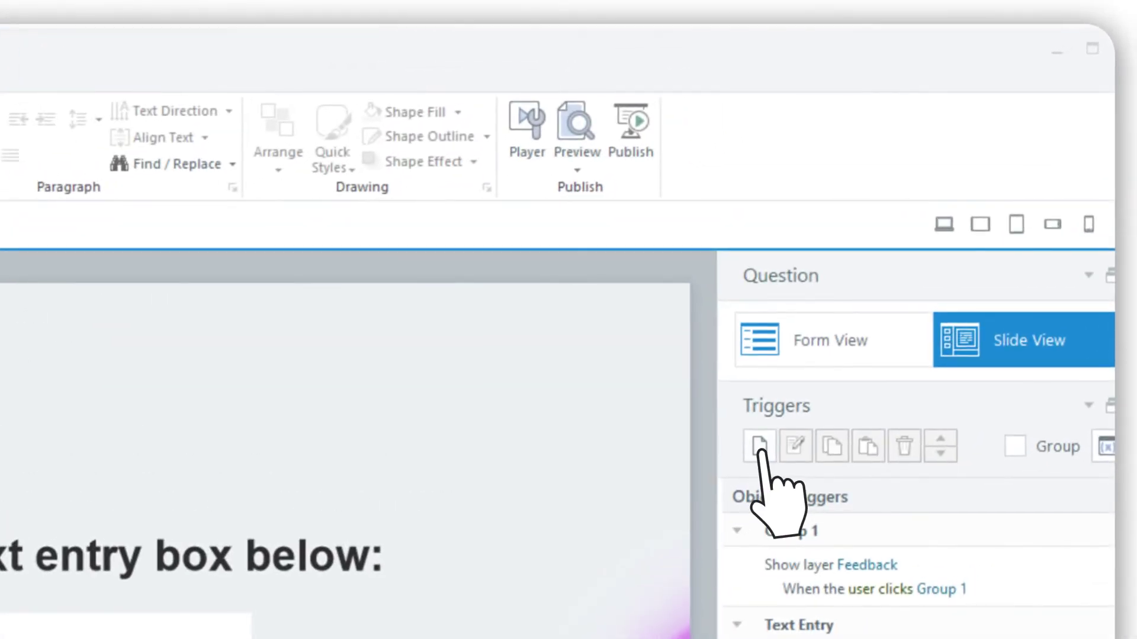
left_click(787, 414)
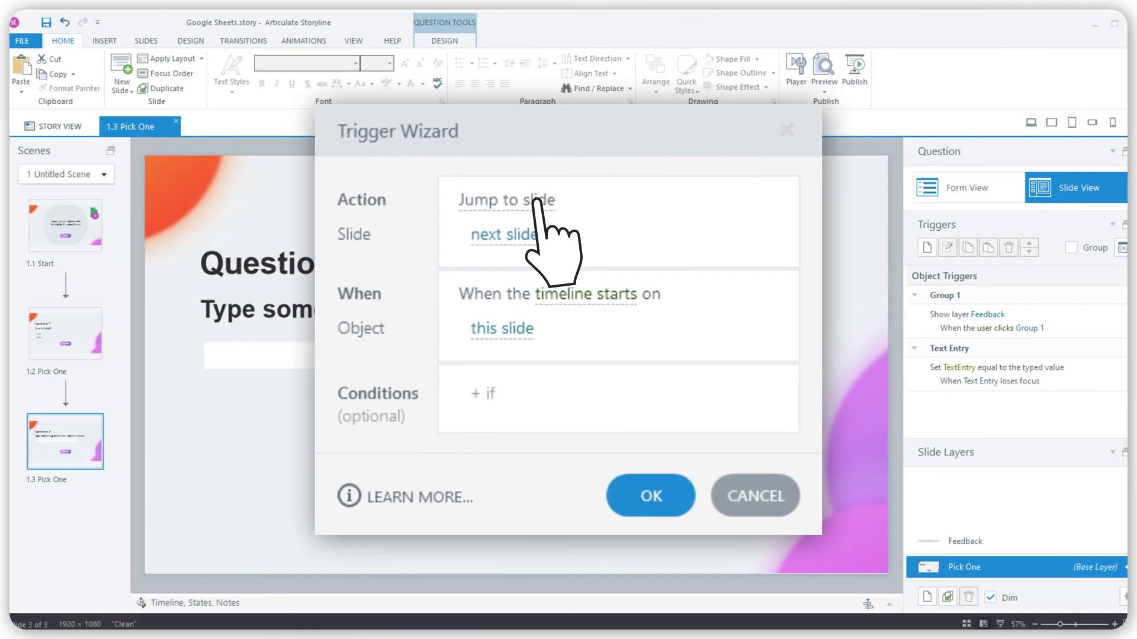
left_click(546, 214)
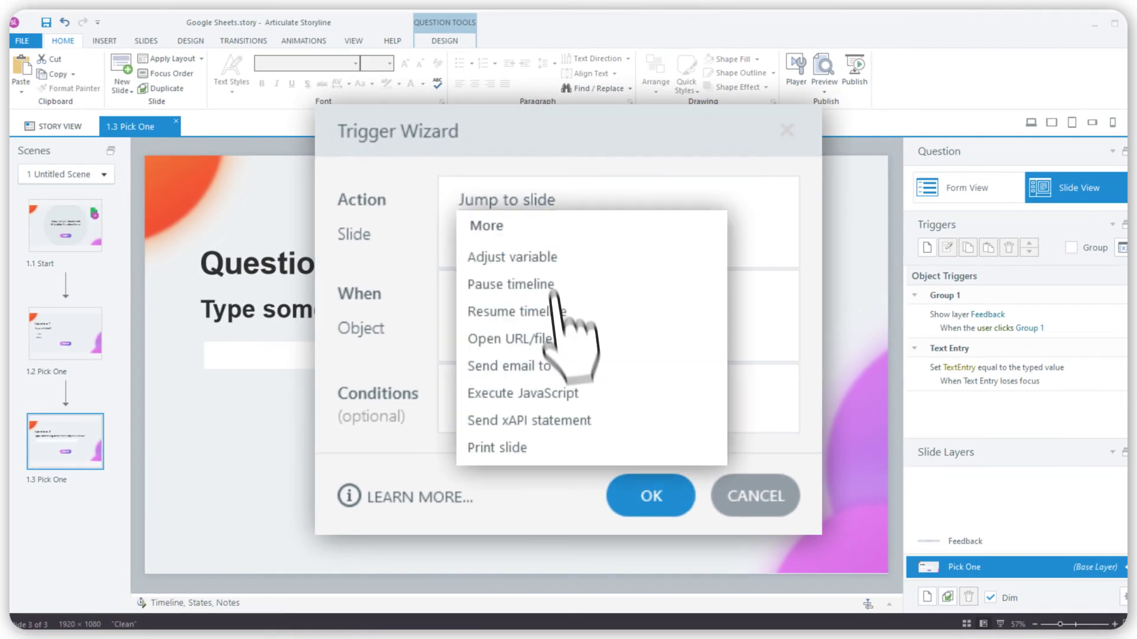
left_click(573, 400)
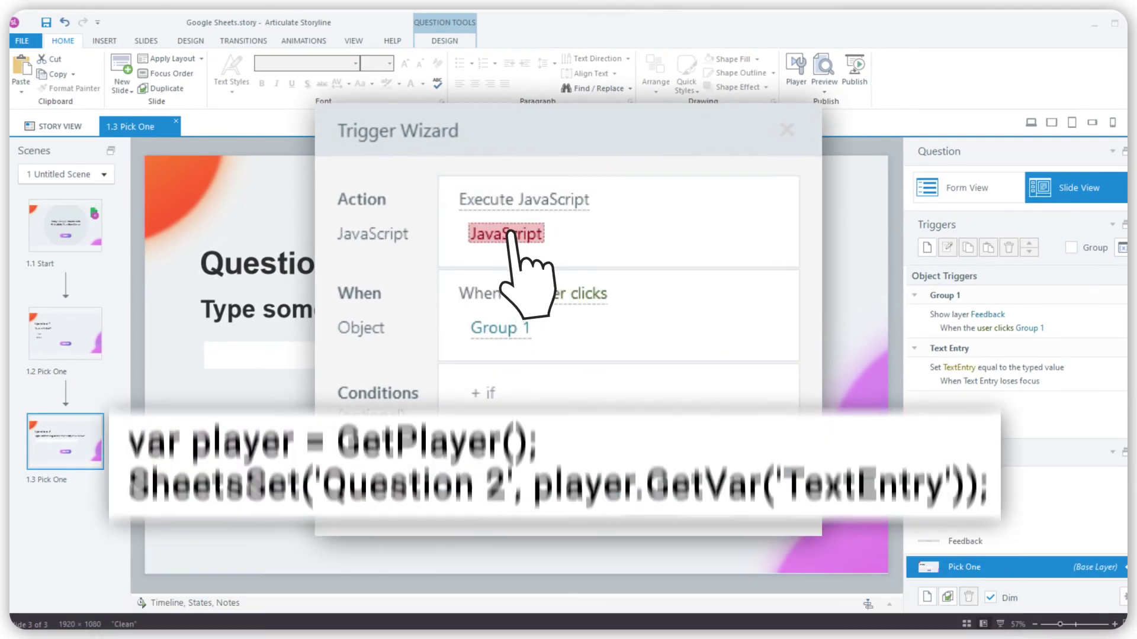
left_click(521, 232)
type("var player = GetPlayer(); SheetsSet('Question 2', player.GetVar('TextEntry'));")
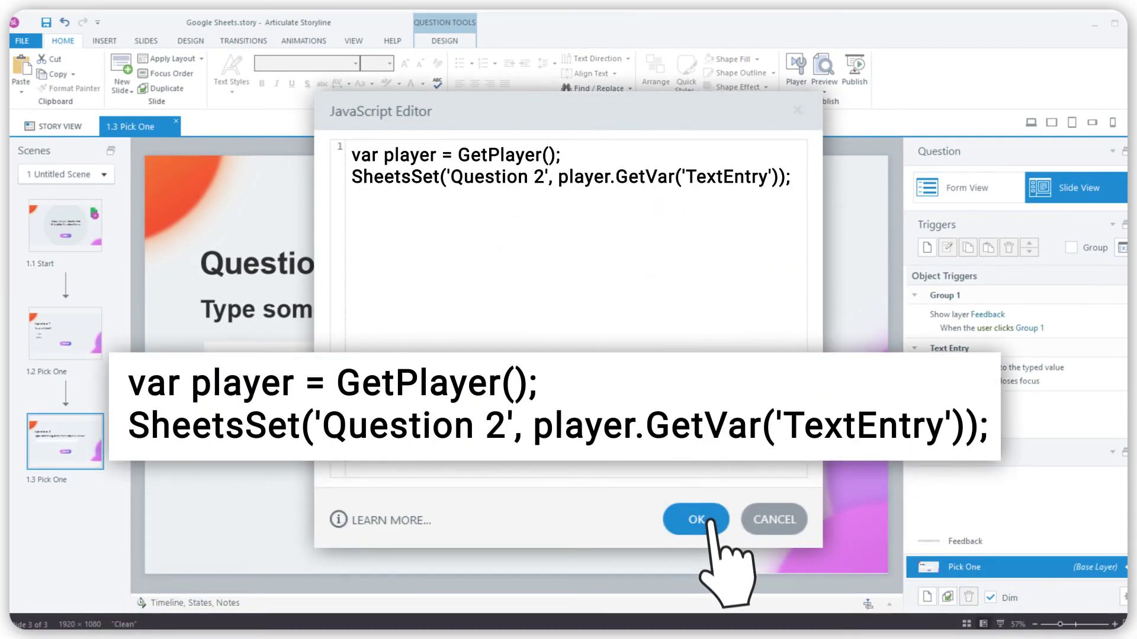
left_click(697, 520)
type("text example")
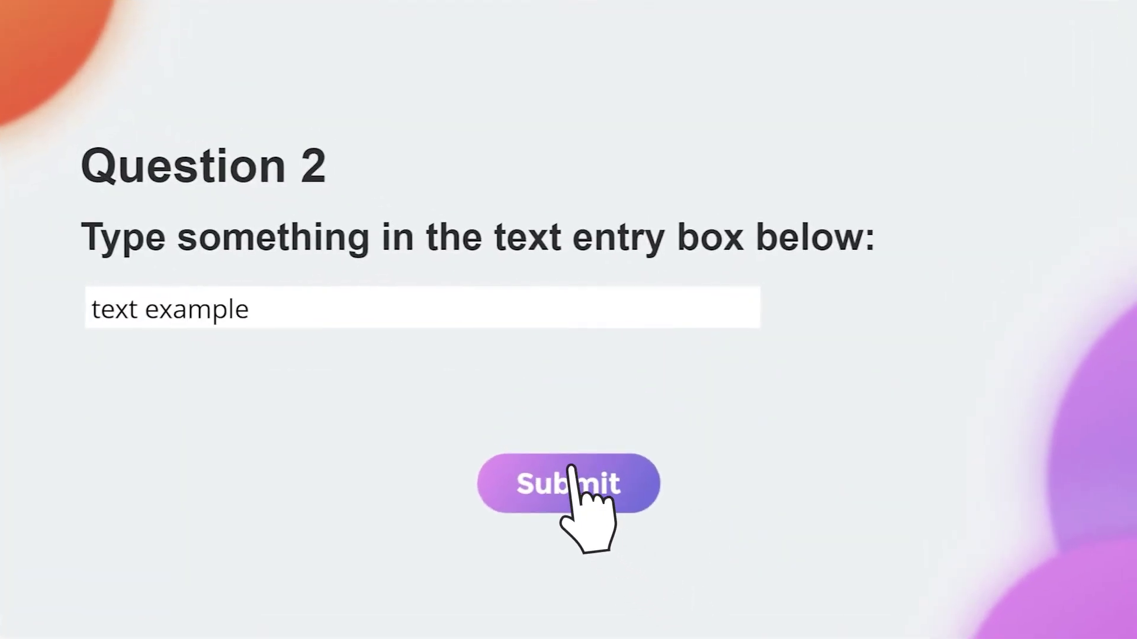
left_click(568, 482)
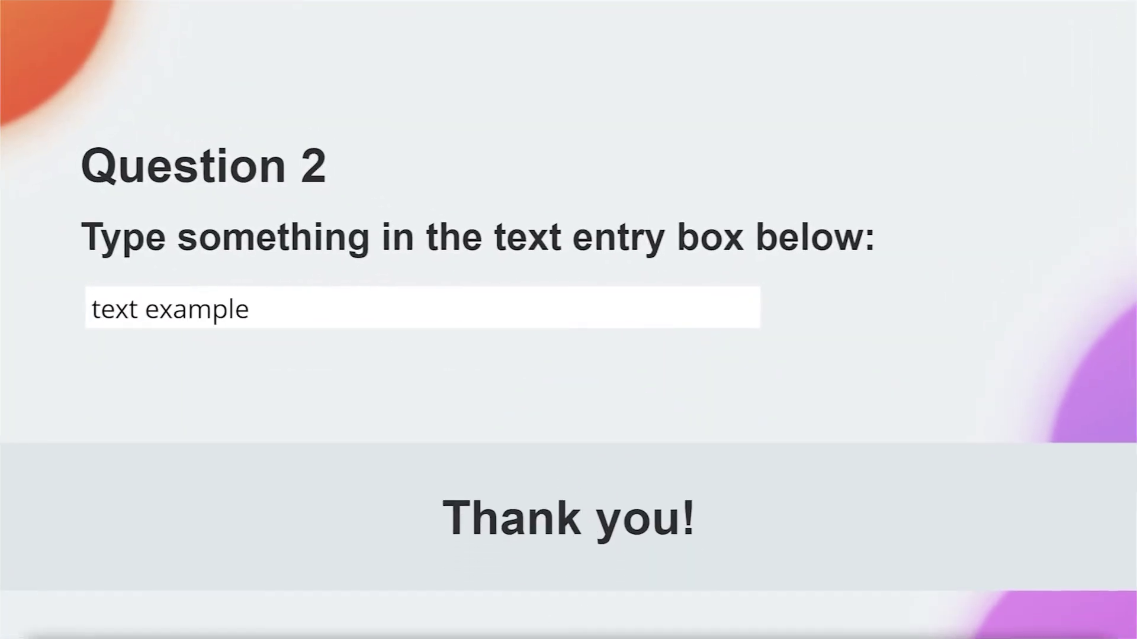